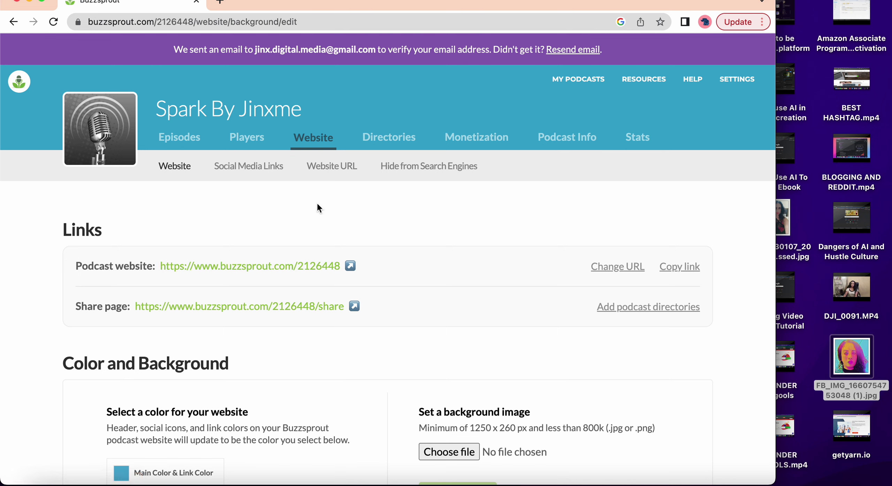
{"action": "left_click", "coordinate": [330, 170]}
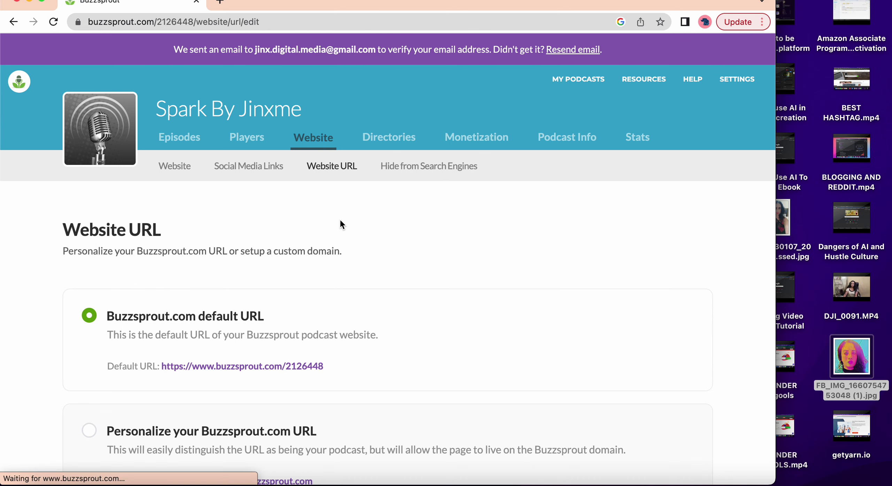
{"action": "scroll", "coordinate": [340, 219], "scroll_direction": "down", "scroll_amount": 2}
{"action": "left_click", "coordinate": [317, 113]}
{"action": "left_click", "coordinate": [338, 167]}
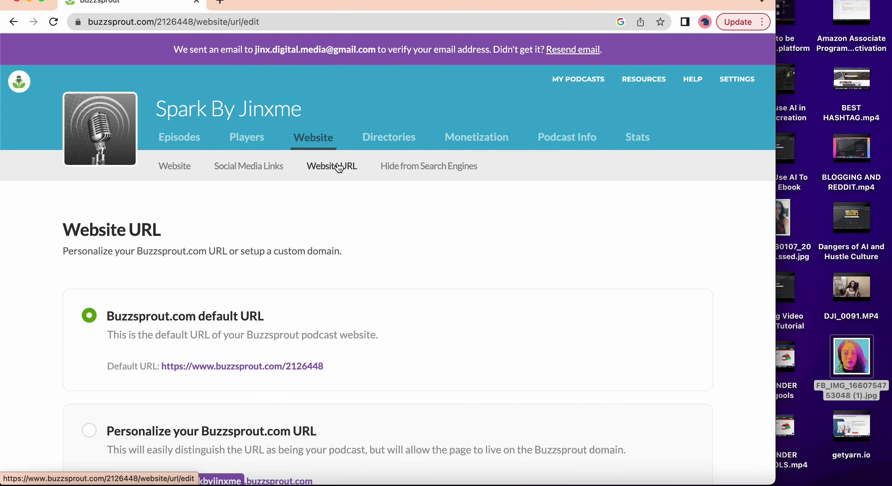
{"action": "left_click", "coordinate": [392, 206]}
{"action": "scroll", "coordinate": [393, 202], "scroll_direction": "down", "scroll_amount": 6}
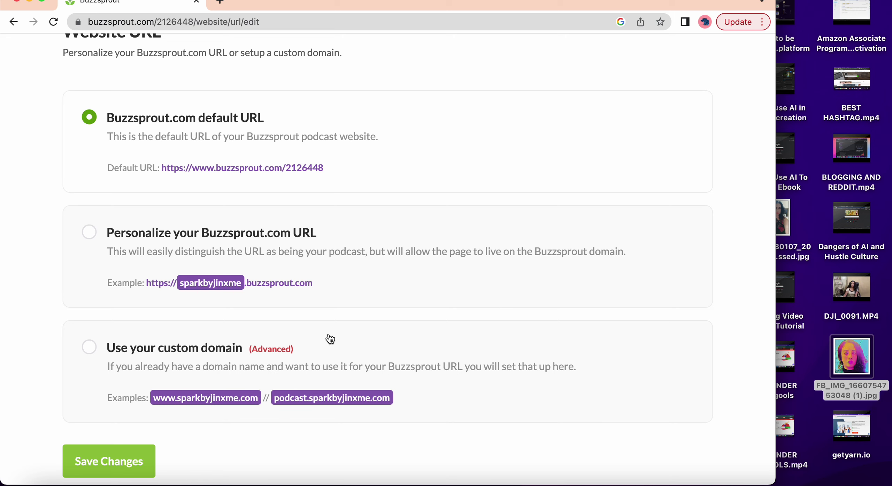
{"action": "left_click", "coordinate": [86, 232]}
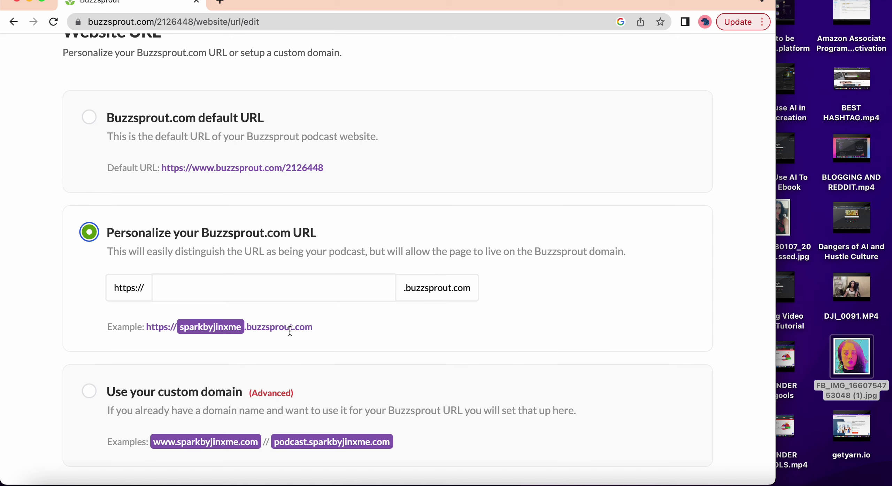
{"action": "left_click_drag", "start_coordinate": [314, 327], "coordinate": [197, 316]}
{"action": "left_click", "coordinate": [185, 287]}
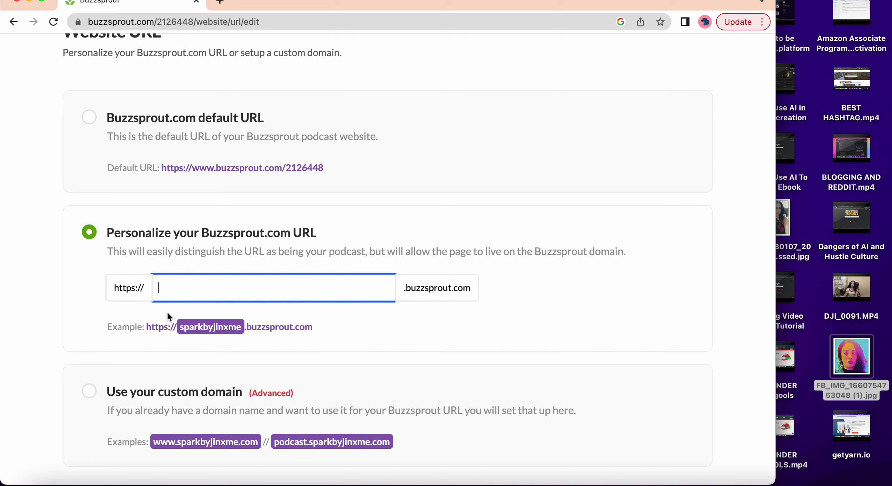
{"action": "type", "text": "https://sparkby"}
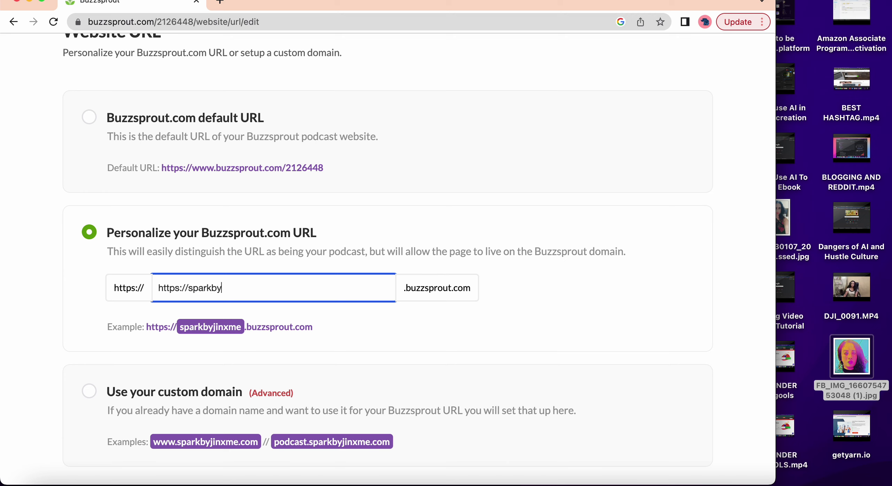
{"action": "type", "text": "jinxme.buzzsprout"}
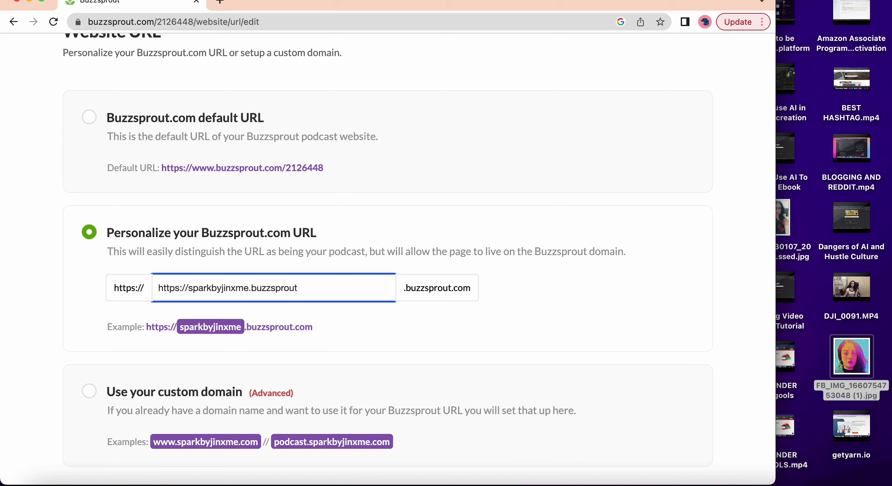
{"action": "type", "text": ".com"}
Step: Trim the trailing characters off the end of the entered address
{"action": "left_click", "coordinate": [606, 355]}
{"action": "scroll", "coordinate": [606, 354], "scroll_direction": "down", "scroll_amount": 3}
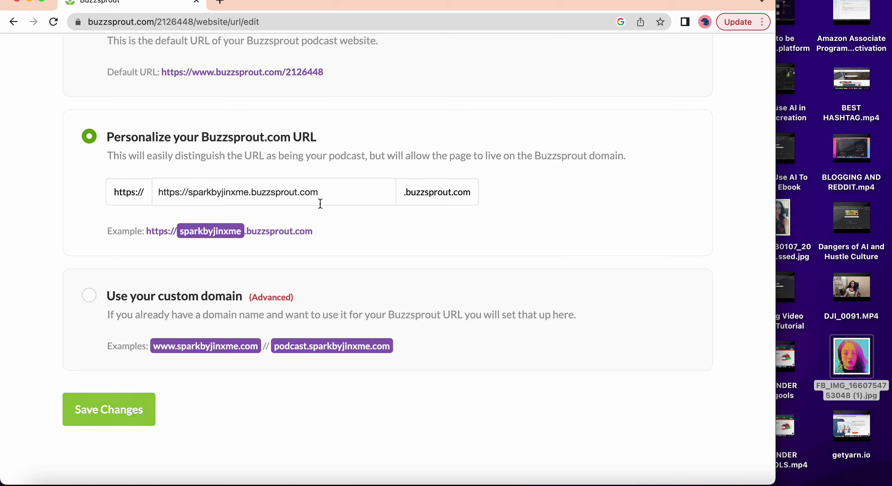
{"action": "left_click", "coordinate": [339, 191]}
{"action": "key", "text": "BackSpace"}
{"action": "key", "text": "BackSpace"}
{"action": "key", "text": "BackSpace"}
{"action": "key", "text": "BackSpace"}
{"action": "key", "text": "BackSpace"}
{"action": "key", "text": "BackSpace"}
{"action": "key", "text": "BackSpace"}
{"action": "key", "text": "BackSpace"}
{"action": "key", "text": "BackSpace"}
{"action": "key", "text": "BackSpace"}
{"action": "key", "text": "BackSpace"}
{"action": "key", "text": "BackSpace"}
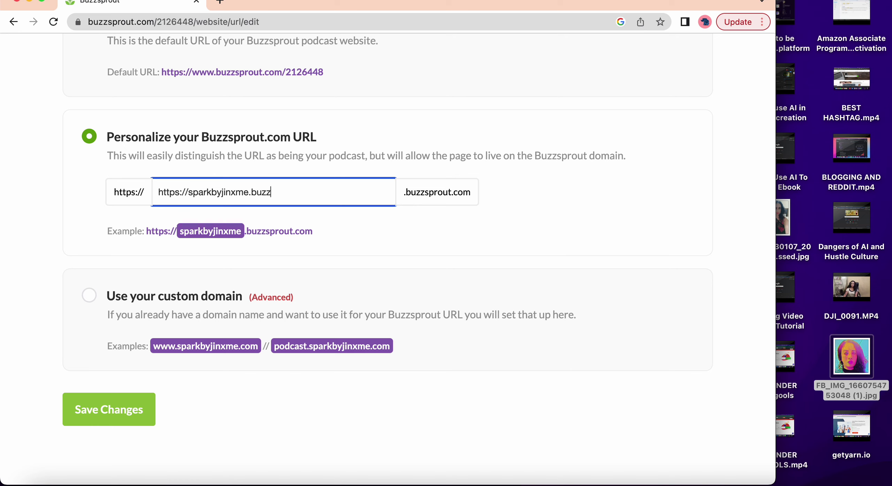
{"action": "key", "text": "BackSpace"}
{"action": "key", "text": "BackSpace"}
Step: Save the URL, then append .buzzsprout.com to the address and save it again
{"action": "left_click", "coordinate": [119, 423]}
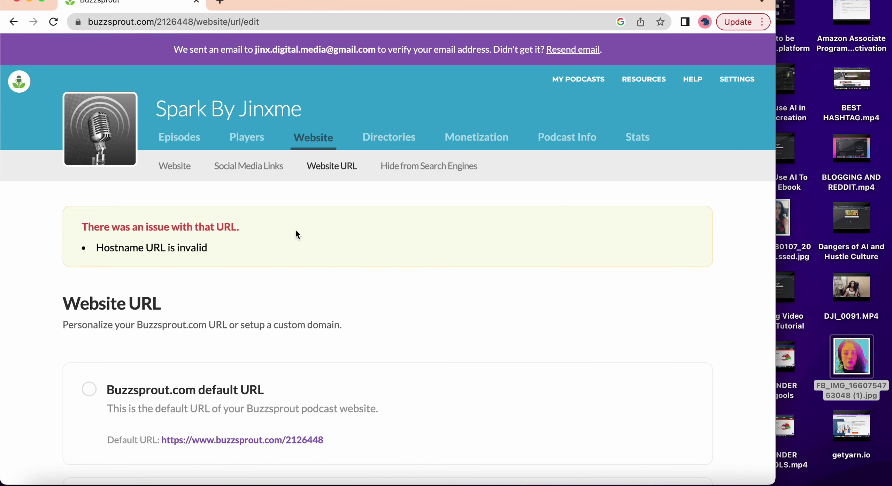
{"action": "scroll", "coordinate": [293, 240], "scroll_direction": "down", "scroll_amount": 10}
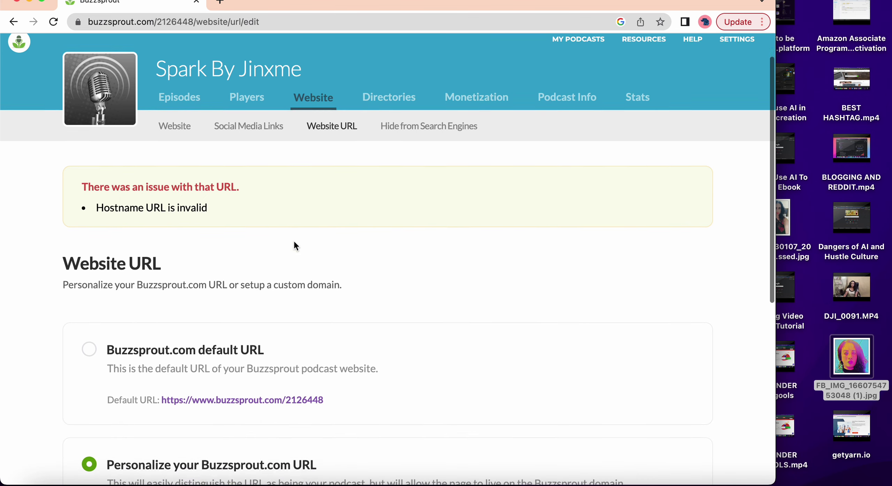
{"action": "left_click", "coordinate": [280, 236]}
{"action": "type", "text": "."}
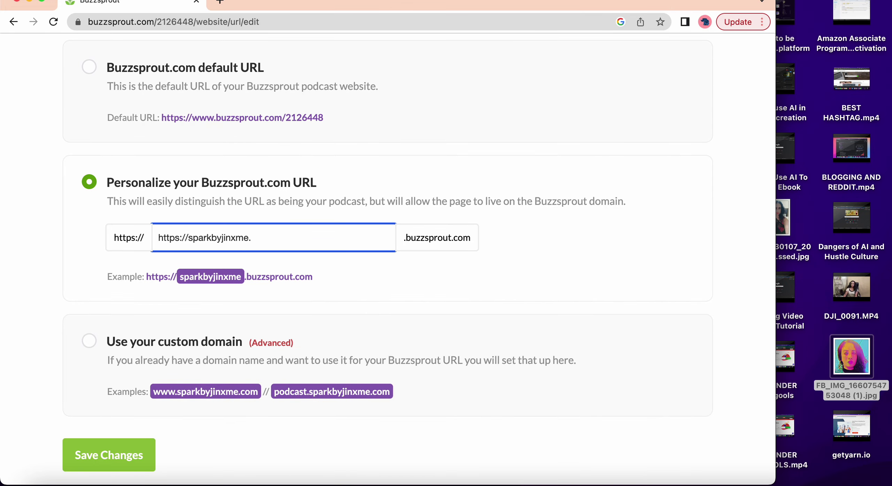
{"action": "type", "text": "buzzsprout.com"}
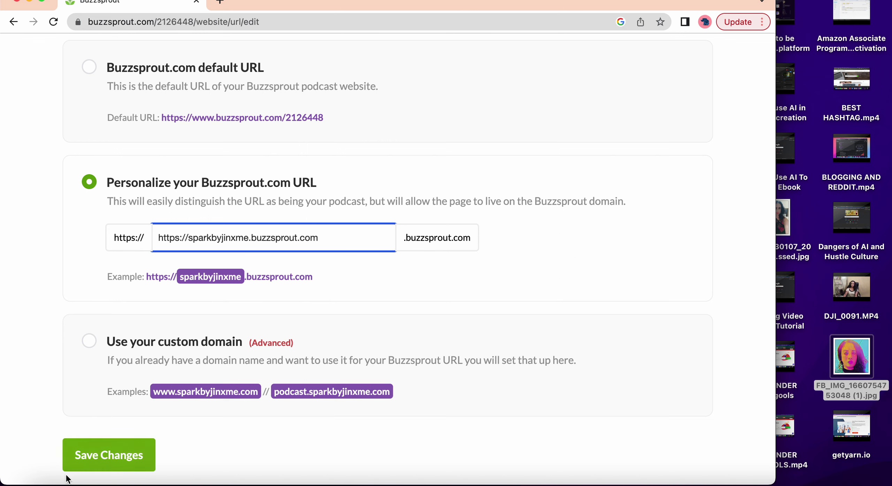
{"action": "left_click", "coordinate": [81, 463]}
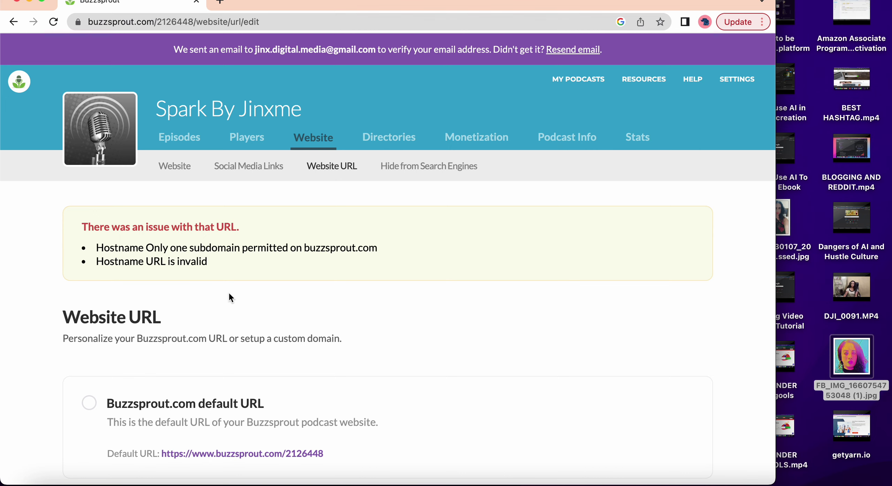
{"action": "scroll", "coordinate": [228, 291], "scroll_direction": "down", "scroll_amount": 3}
{"action": "scroll", "coordinate": [229, 291], "scroll_direction": "down", "scroll_amount": 10}
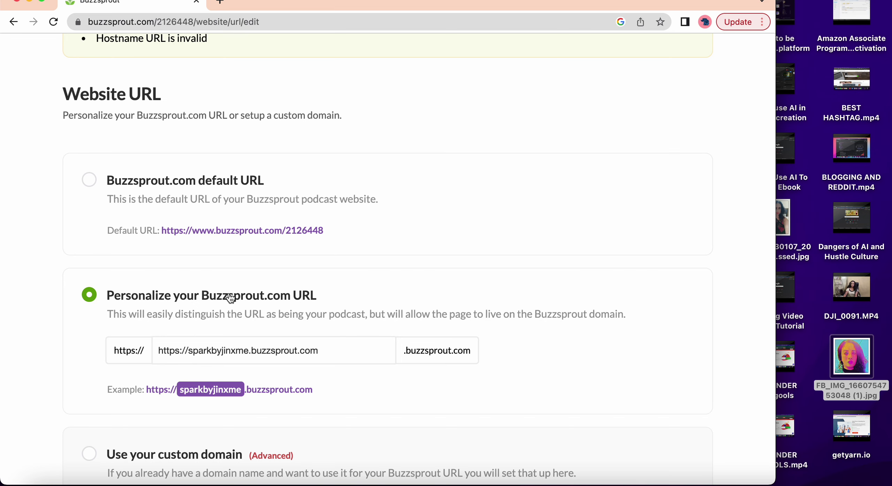
{"action": "scroll", "coordinate": [230, 297], "scroll_direction": "down", "scroll_amount": 8}
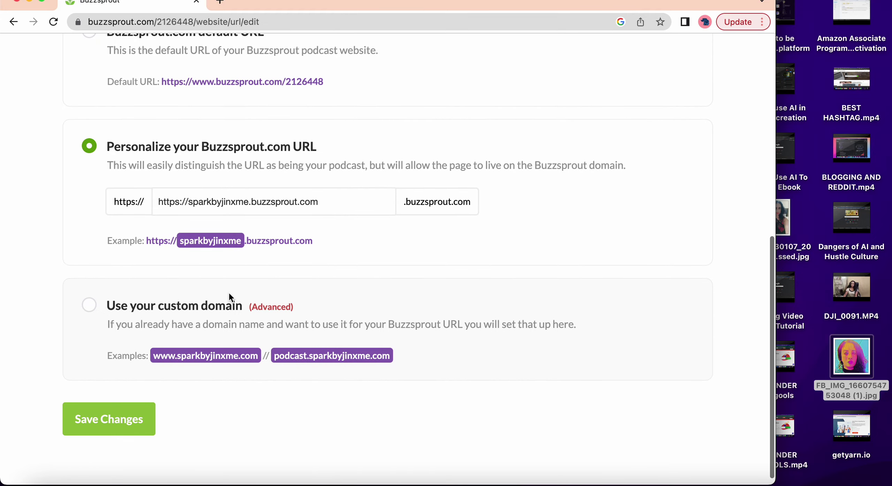
{"action": "double_click", "coordinate": [456, 197]}
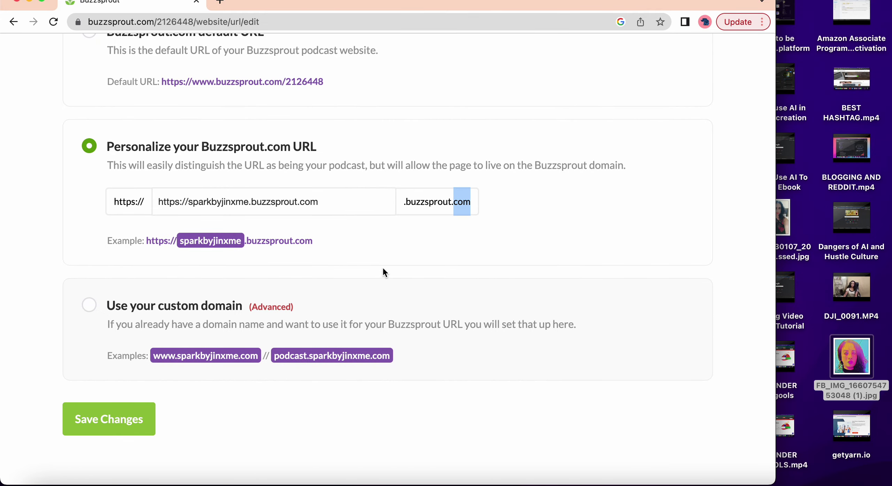
{"action": "left_click", "coordinate": [336, 203]}
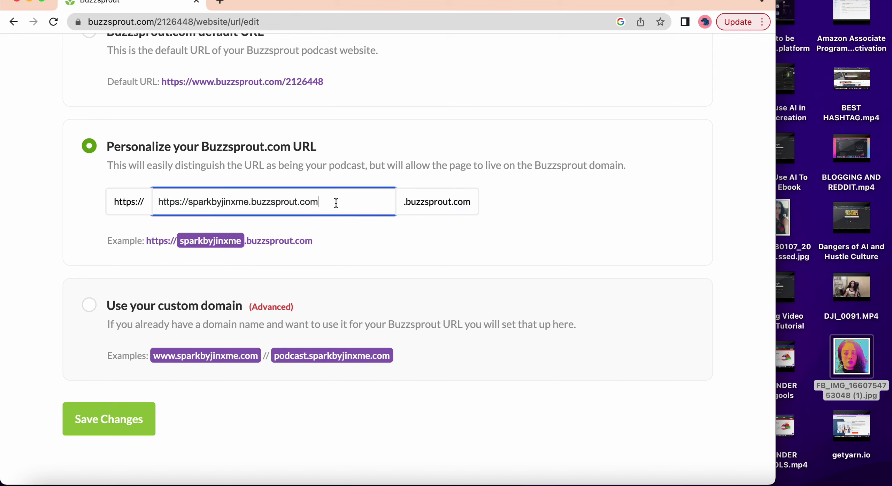
{"action": "key", "text": "BackSpace"}
{"action": "key", "text": "BackSpace"}
{"action": "key", "text": "BackSpace"}
{"action": "key", "text": "BackSpace"}
{"action": "key", "text": "BackSpace"}
{"action": "key", "text": "BackSpace"}
{"action": "key", "text": "BackSpace"}
{"action": "key", "text": "BackSpace"}
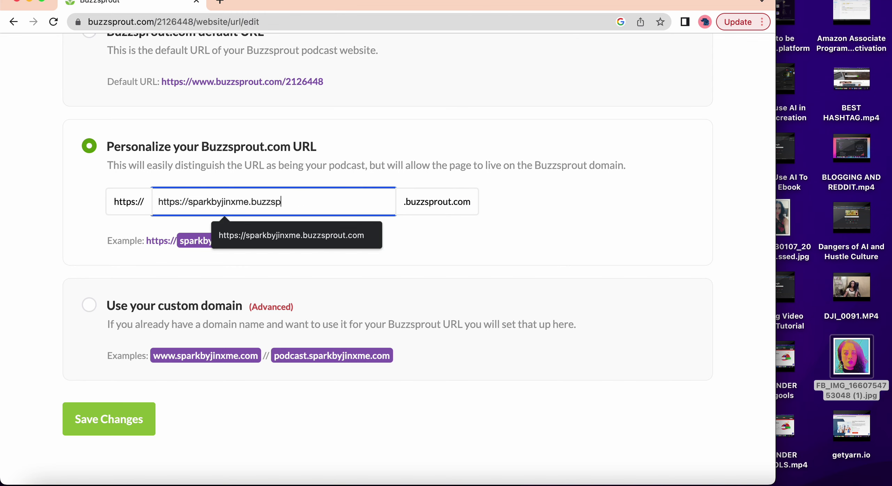
{"action": "key", "text": "BackSpace"}
{"action": "key", "text": "BackSpace"}
{"action": "key", "text": "BackSpace"}
{"action": "key", "text": "BackSpace"}
{"action": "key", "text": "BackSpace"}
{"action": "key", "text": "BackSpace"}
{"action": "key", "text": "BackSpace"}
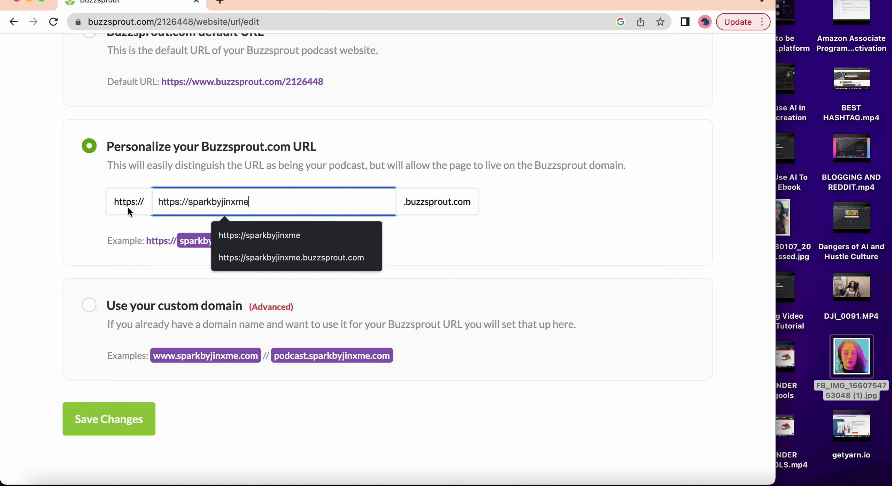
{"action": "left_click", "coordinate": [188, 201]}
{"action": "key", "text": "BackSpace"}
{"action": "key", "text": "BackSpace"}
{"action": "key", "text": "BackSpace"}
{"action": "key", "text": "BackSpace"}
{"action": "key", "text": "BackSpace"}
{"action": "key", "text": "BackSpace"}
{"action": "key", "text": "BackSpace"}
{"action": "key", "text": "BackSpace"}
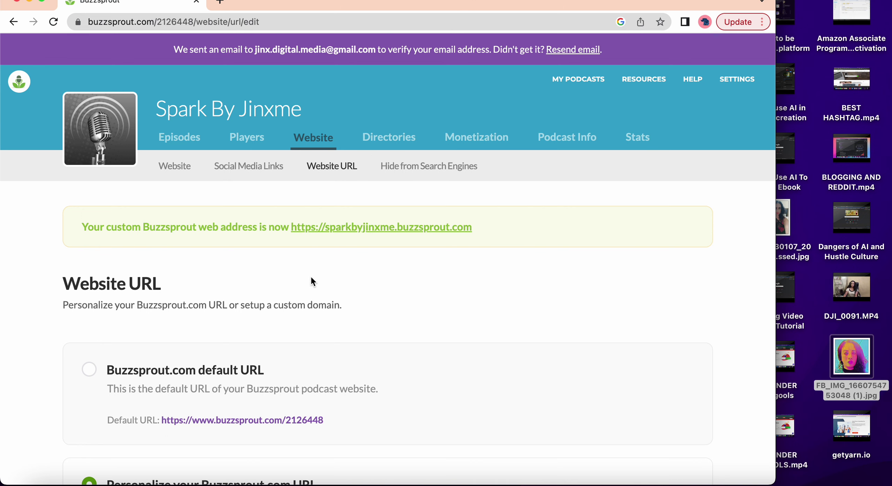
{"action": "scroll", "coordinate": [312, 278], "scroll_direction": "down", "scroll_amount": 8}
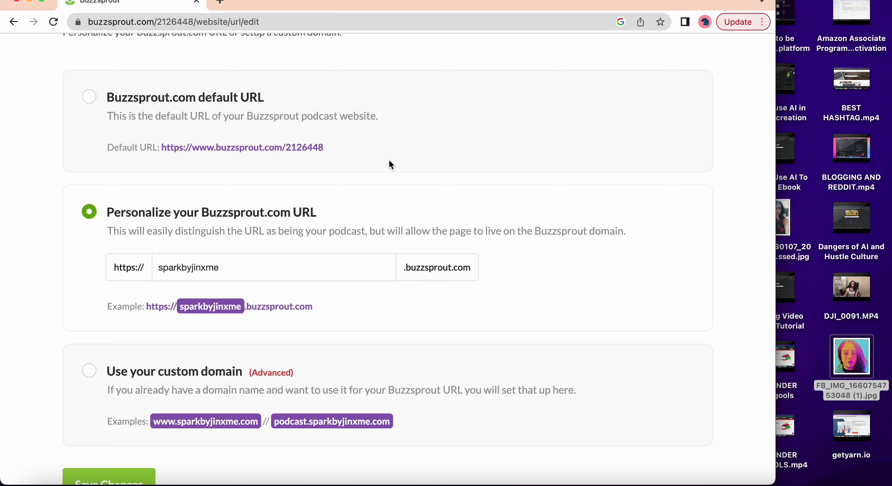
{"action": "scroll", "coordinate": [389, 162], "scroll_direction": "up", "scroll_amount": 8}
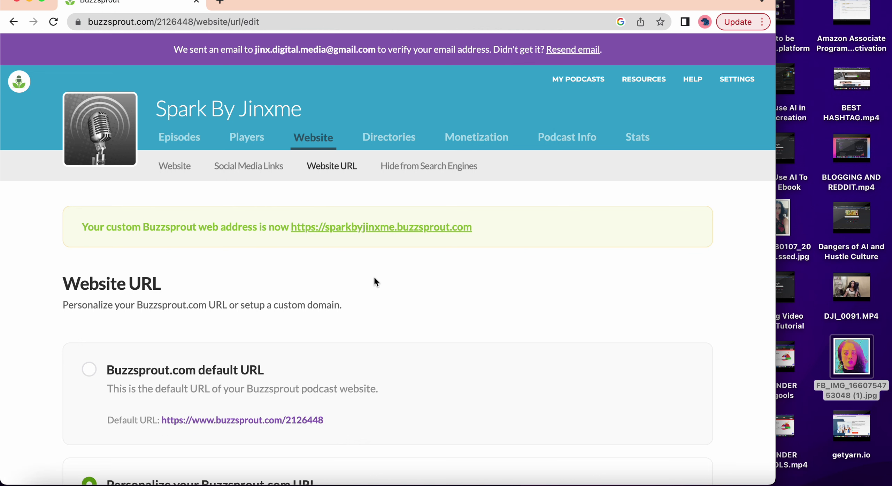
Step: View the Website page, whose links now show sparkbyjinxme.buzzsprout.com as the podcast website
{"action": "left_click", "coordinate": [247, 142]}
{"action": "left_click", "coordinate": [309, 138]}
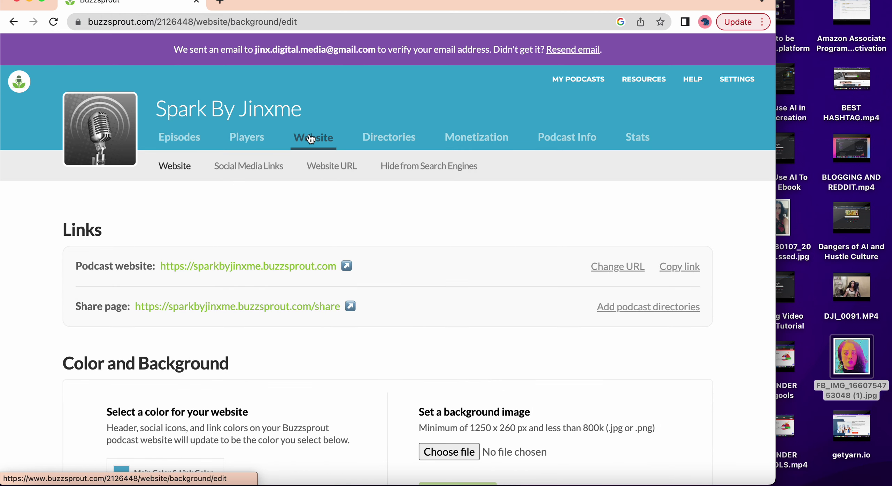